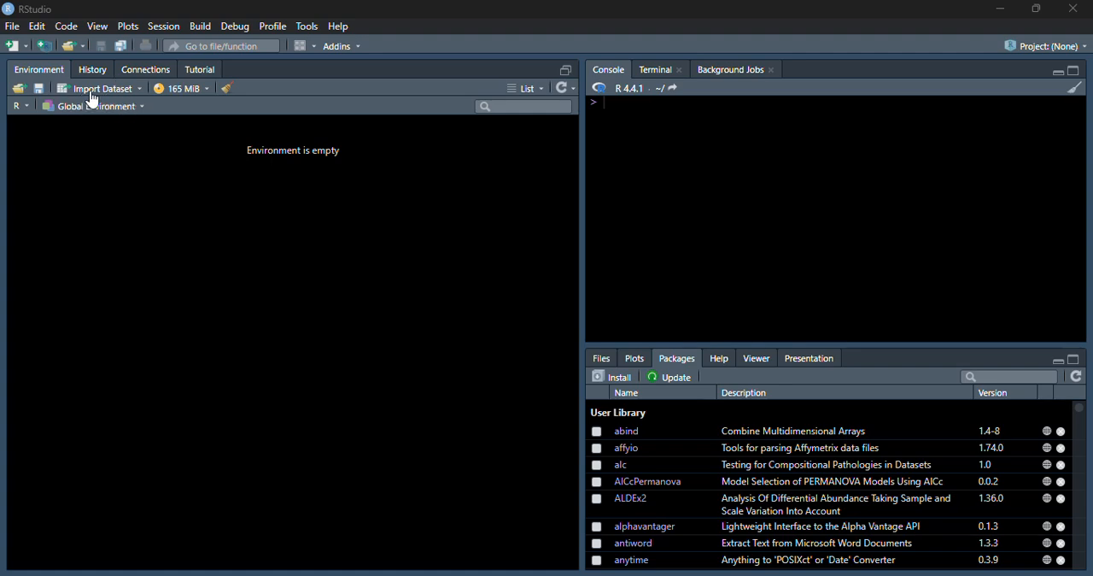
Step: Start an Excel dataset import and load the workbook Example book_Submission.xlsx from the Statistics folder
left_click(140, 88)
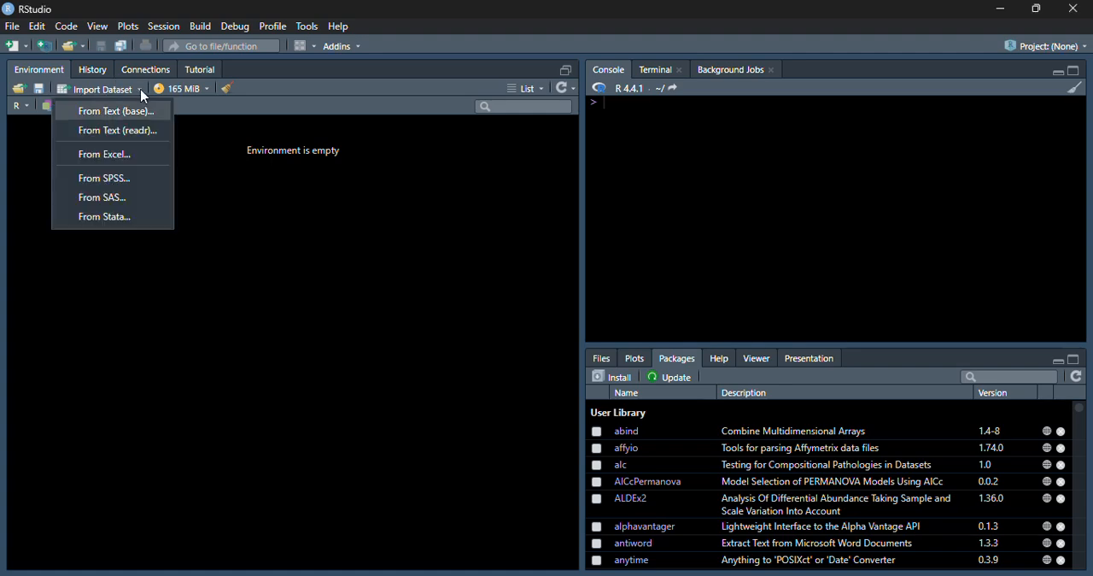
left_click(128, 163)
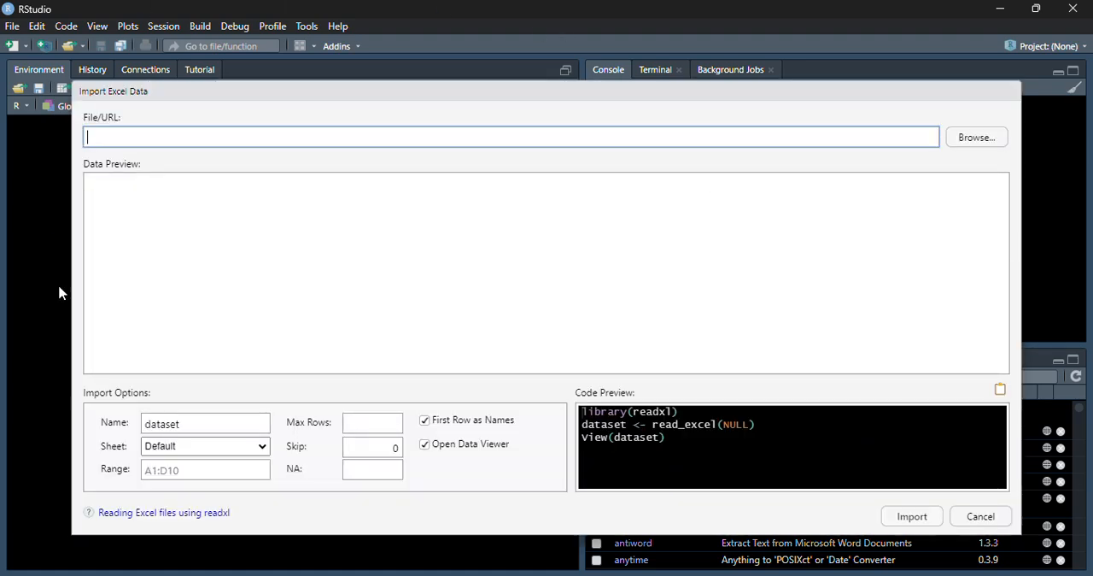
left_click(994, 146)
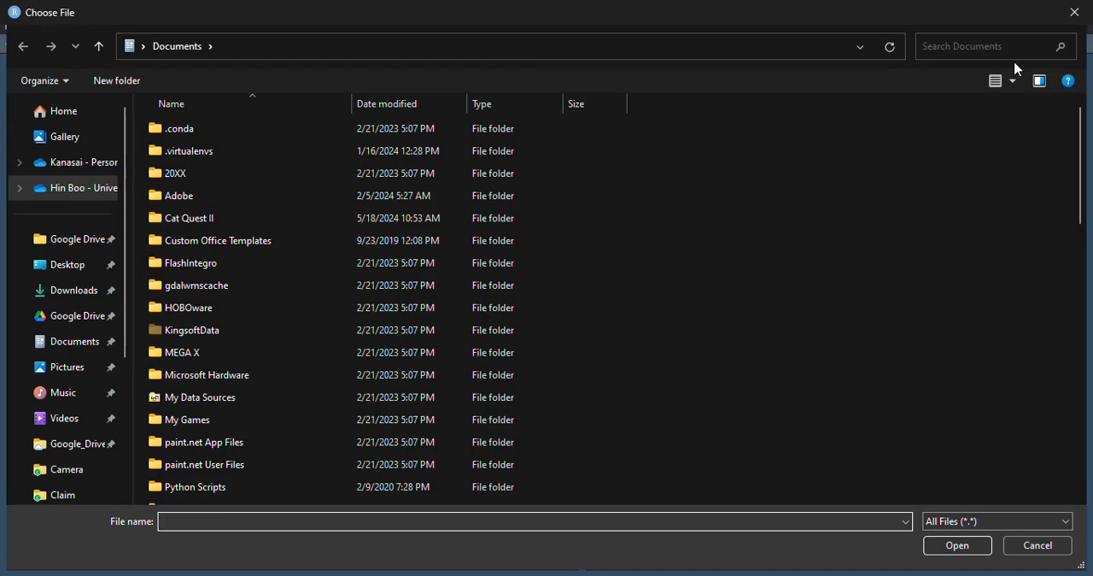
double_click(854, 18)
left_click_drag(287, 37, 0, 36)
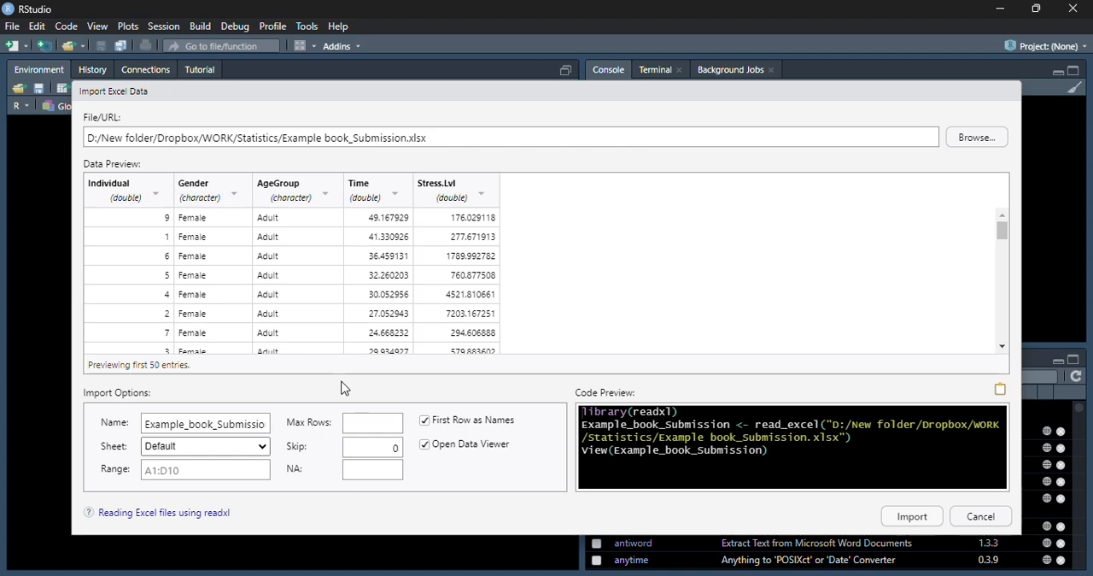
Step: Import the TestofMeans sheet of the workbook as a dataset named data1
left_click(258, 447)
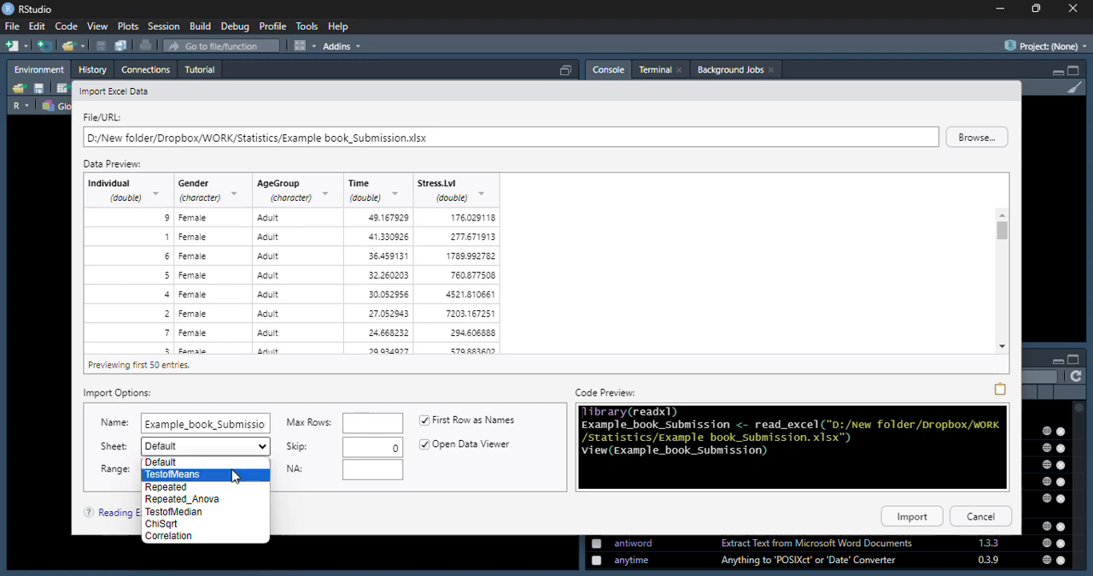
left_click(233, 475)
double_click(249, 427)
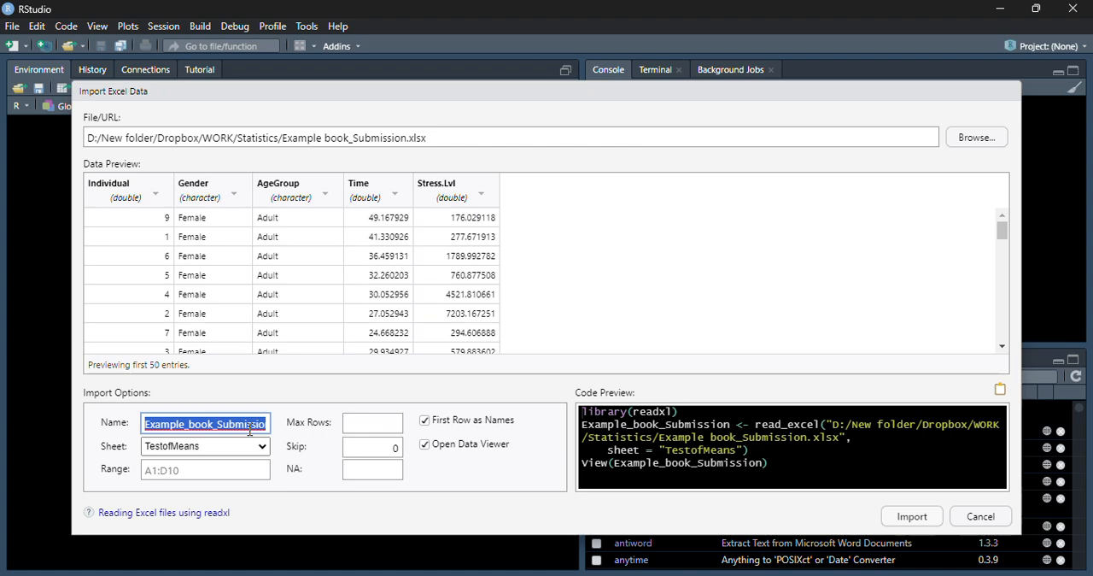
type("data1")
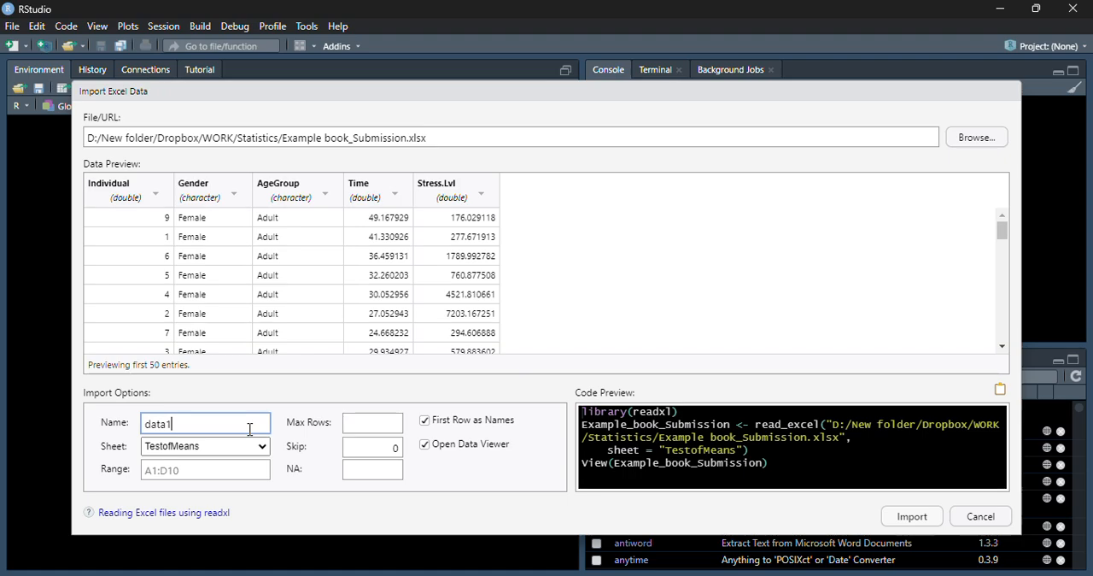
left_click(912, 518)
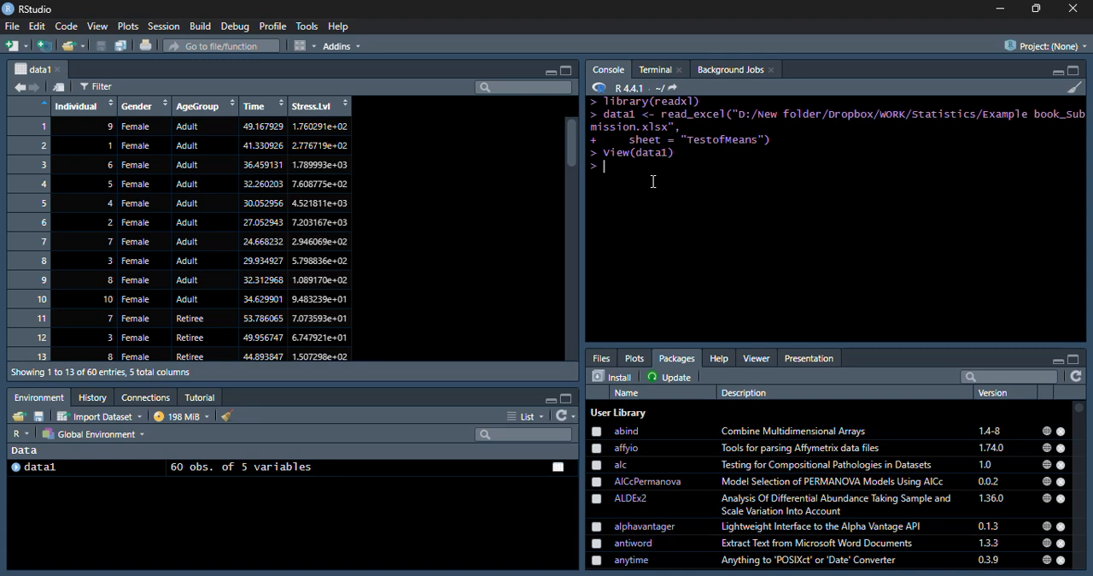
Step: Run summary(data1) in the console and enlarge the console pane to show the full output
type("sunnary")
type("(data1)")
key("BackSpace")
key("BackSpace")
key("BackSpace")
key("BackSpace")
key("BackSpace")
key("BackSpace")
key("BackSpace")
key("BackSpace")
key("BackSpace")
key("BackSpace")
key("BackSpace")
key("BackSpace")
key("BackSpace")
type("ummary(data1)")
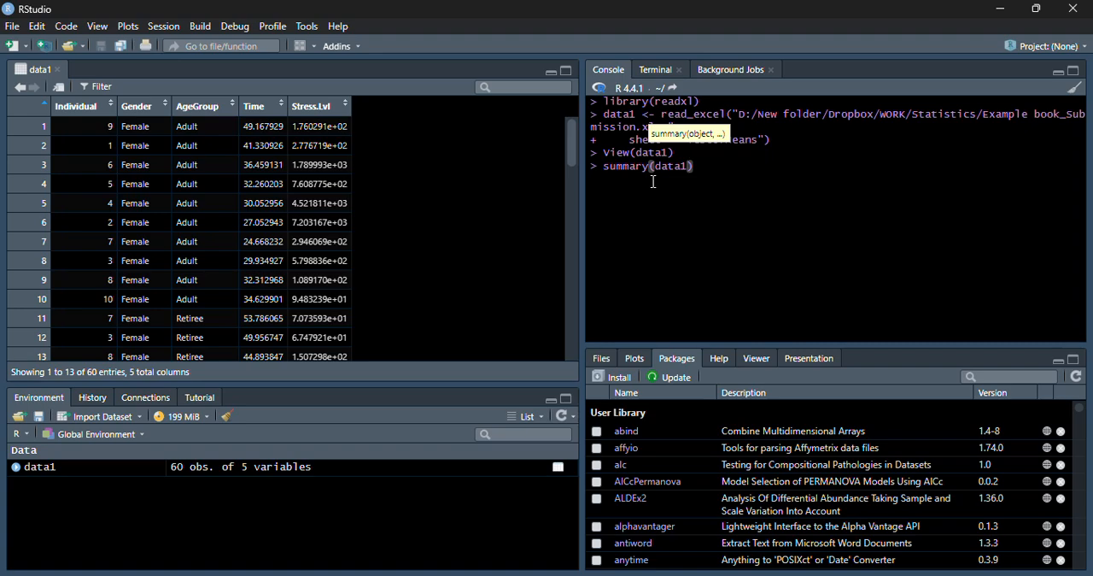
key("Return")
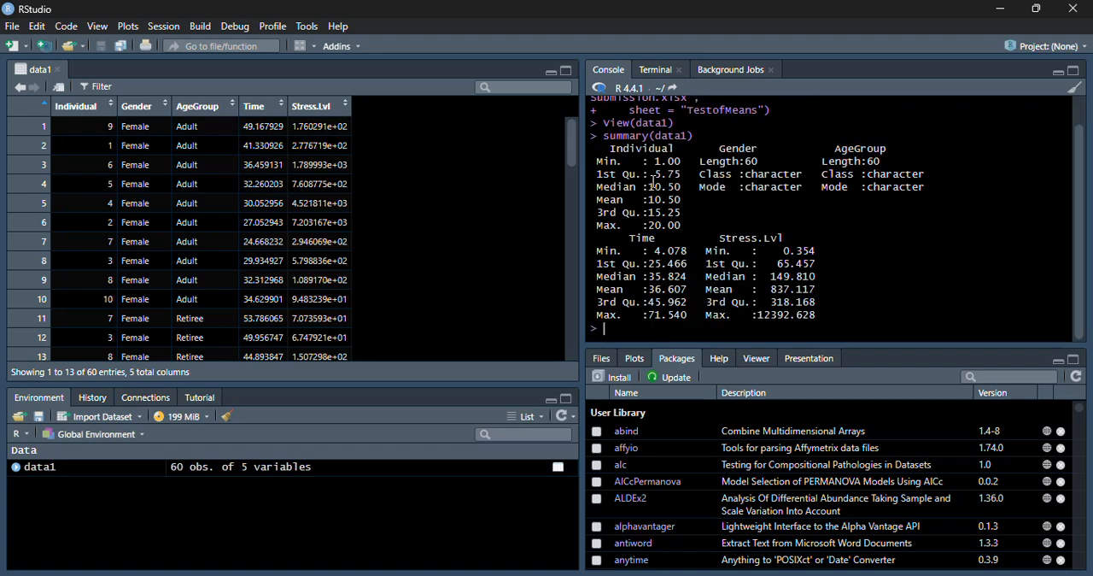
left_click(1073, 72)
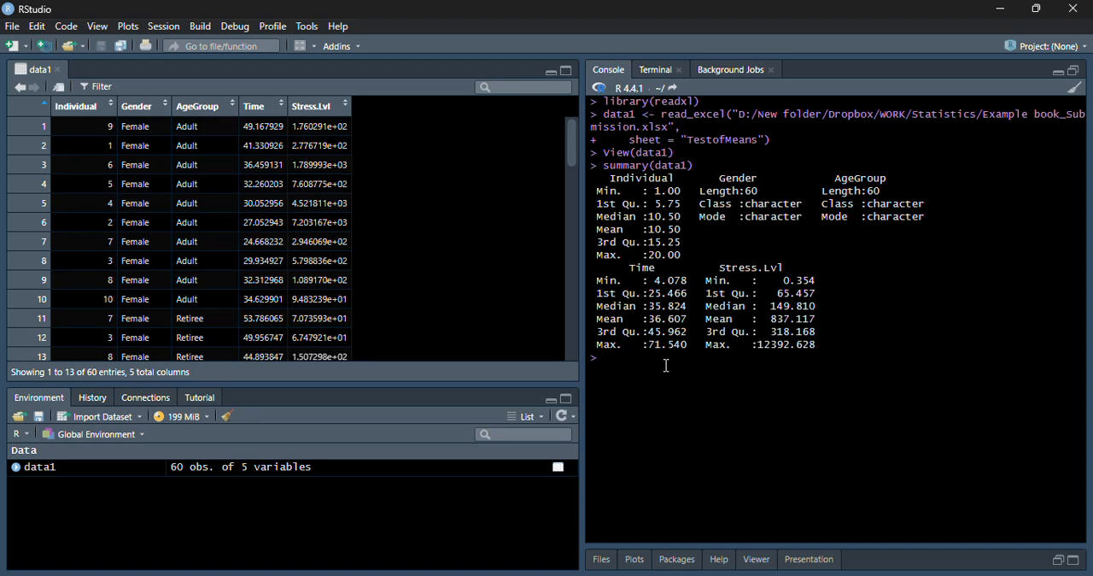
Step: Convert the Gender and AgeGroup columns to factors by running data1[,2:3]=lapply(data1[,2:3], factor)
type("data1[,2:3")
type("=lapply(")
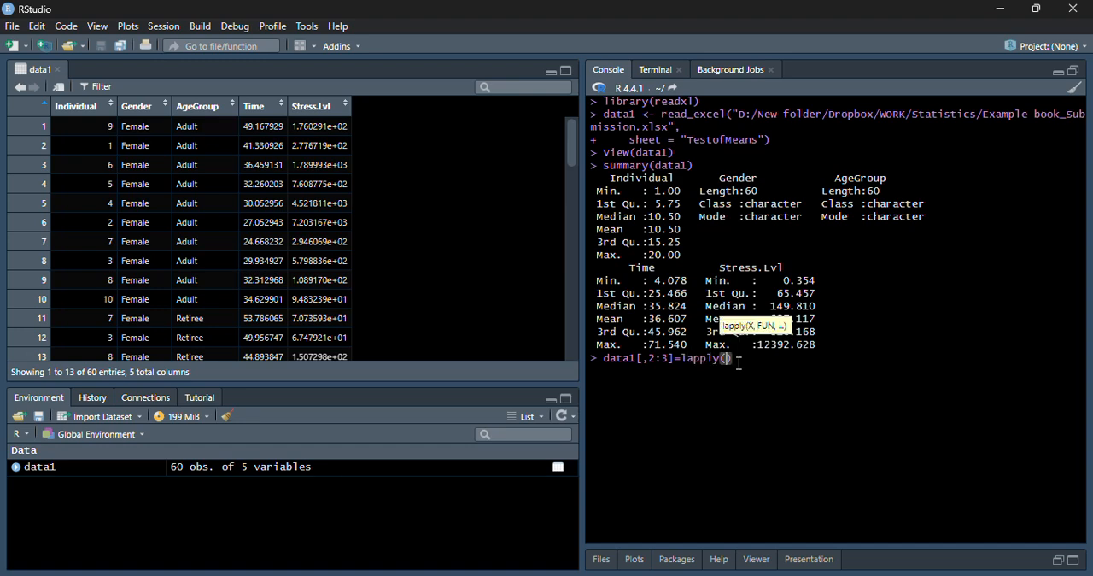
type("data1[,2:3")
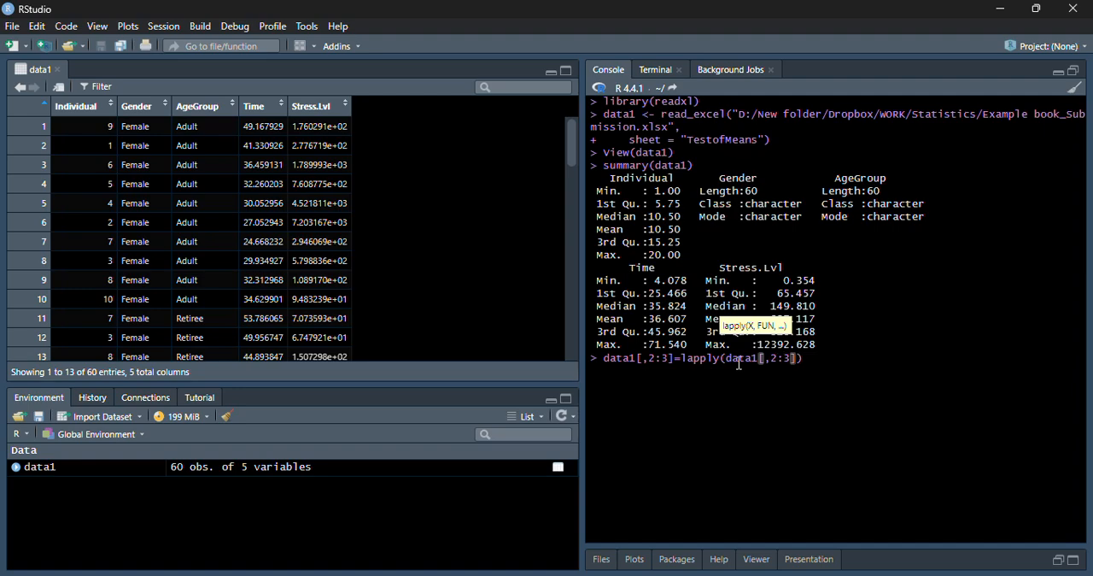
type(",factor")
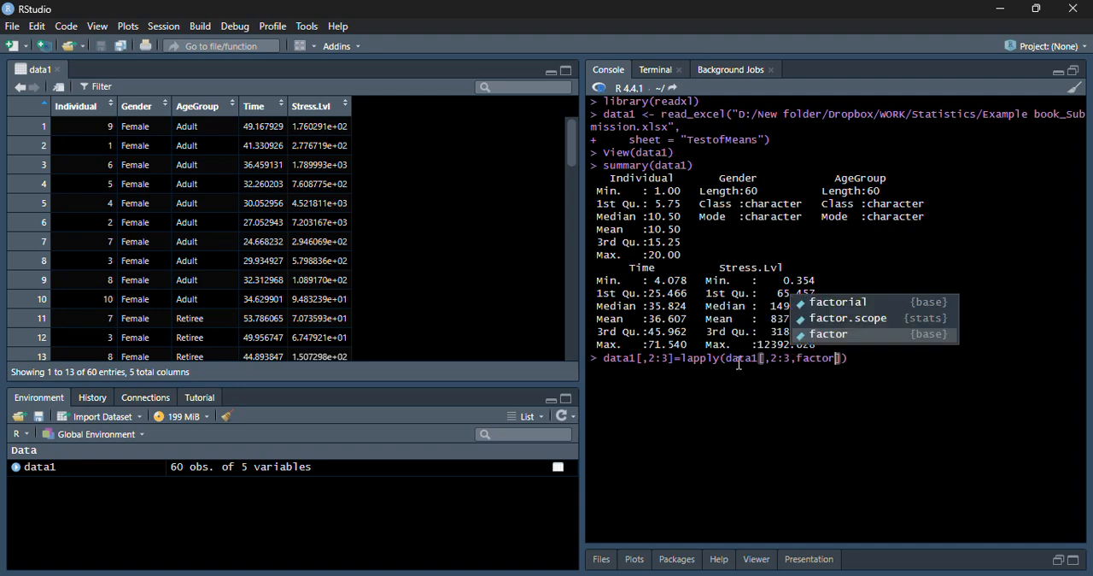
key("BackSpace")
key("BackSpace")
key("BackSpace")
key("BackSpace")
key("BackSpace")
key("BackSpace")
key("BackSpace")
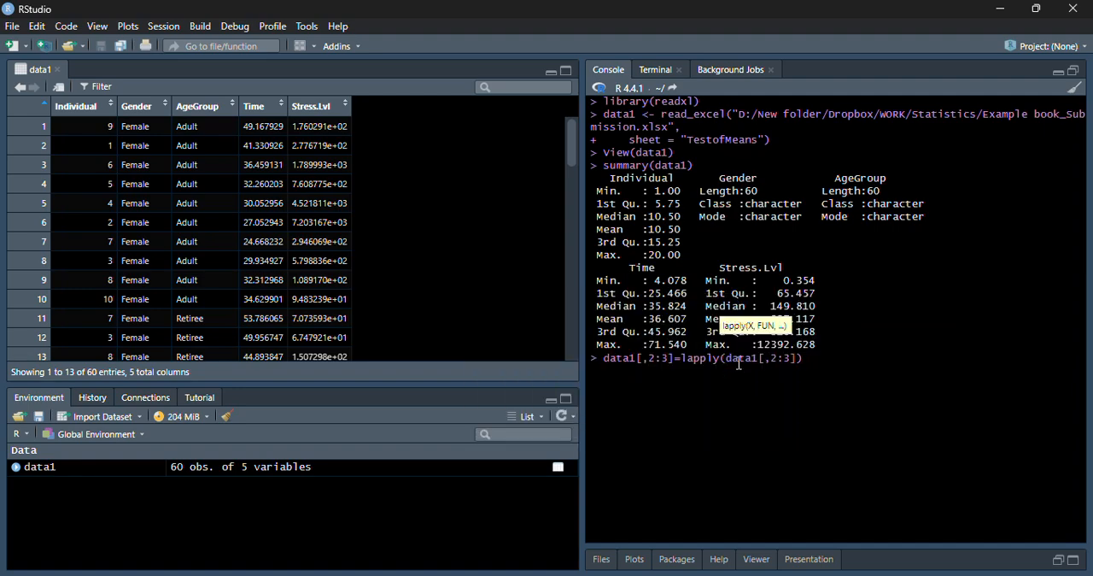
key("Right")
type(", factor")
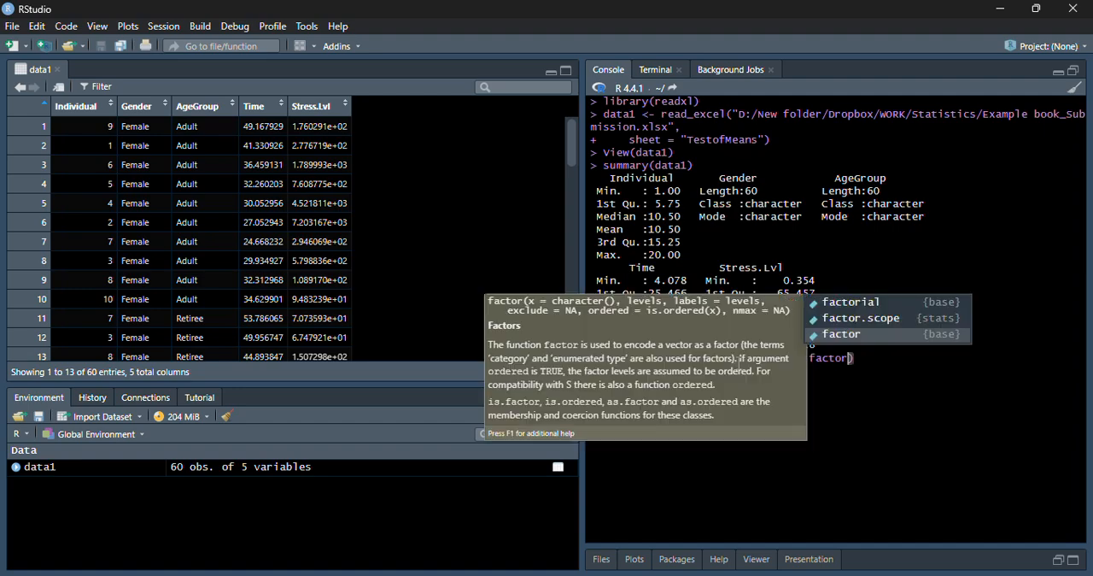
key("Escape")
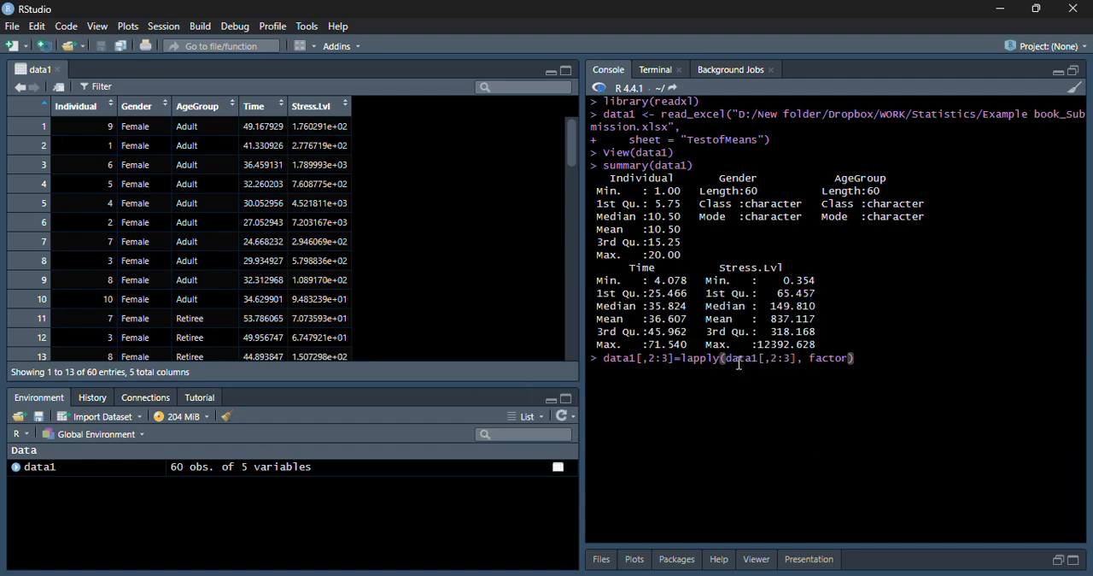
key("Return")
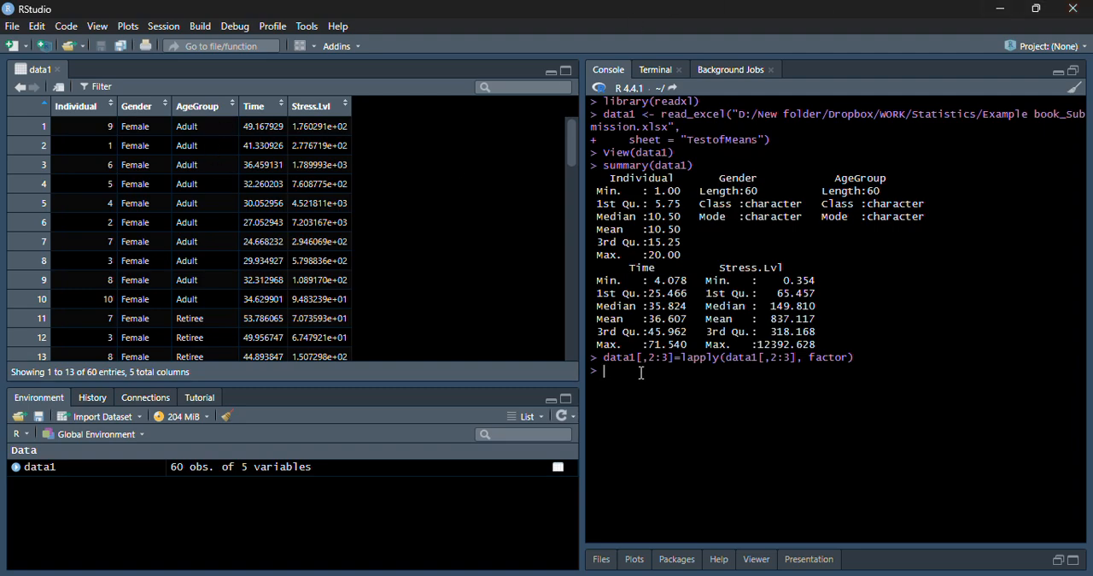
Step: Run summary(data1) again on the converted data and display its structure with str(data1)
type("summary(data1)")
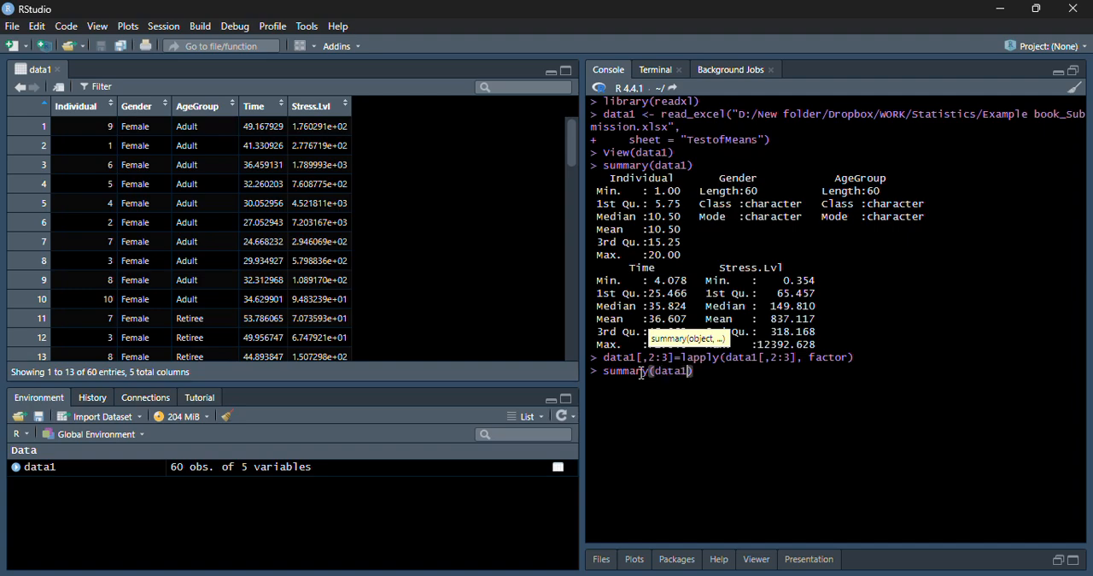
key("Return")
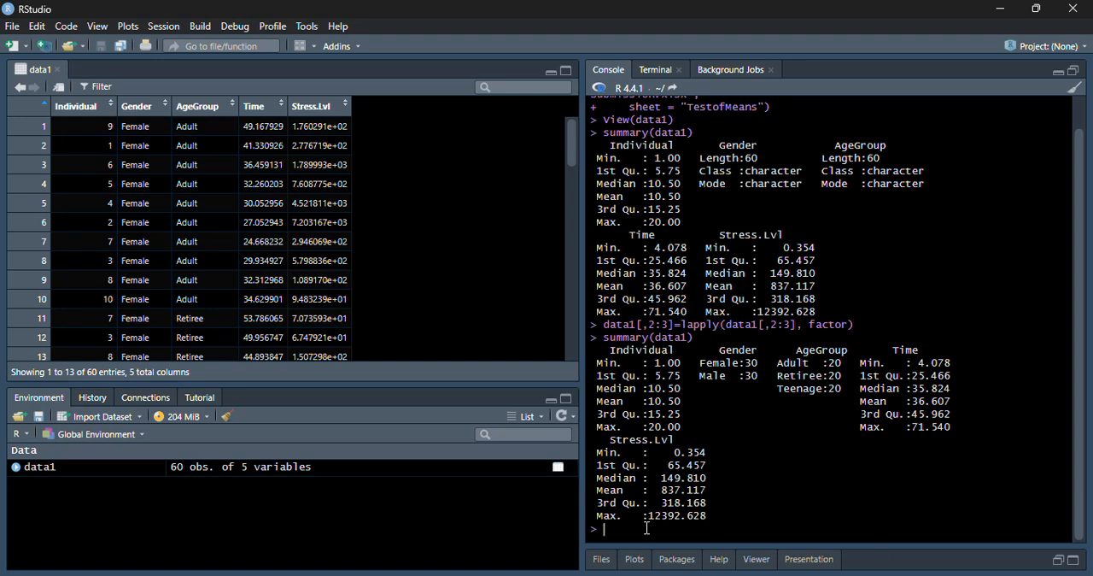
type("str")
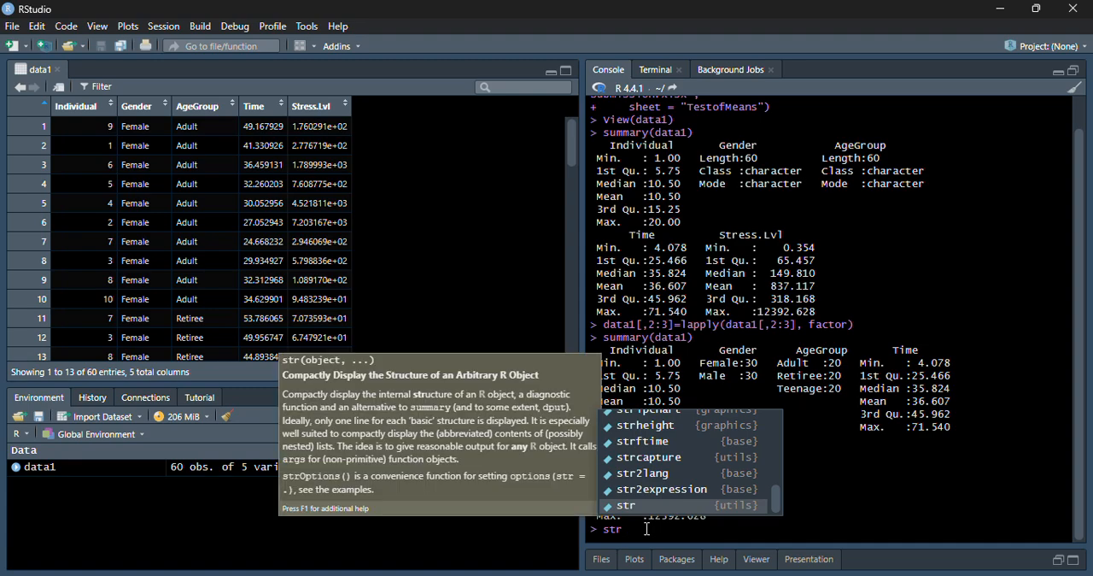
type("(data1")
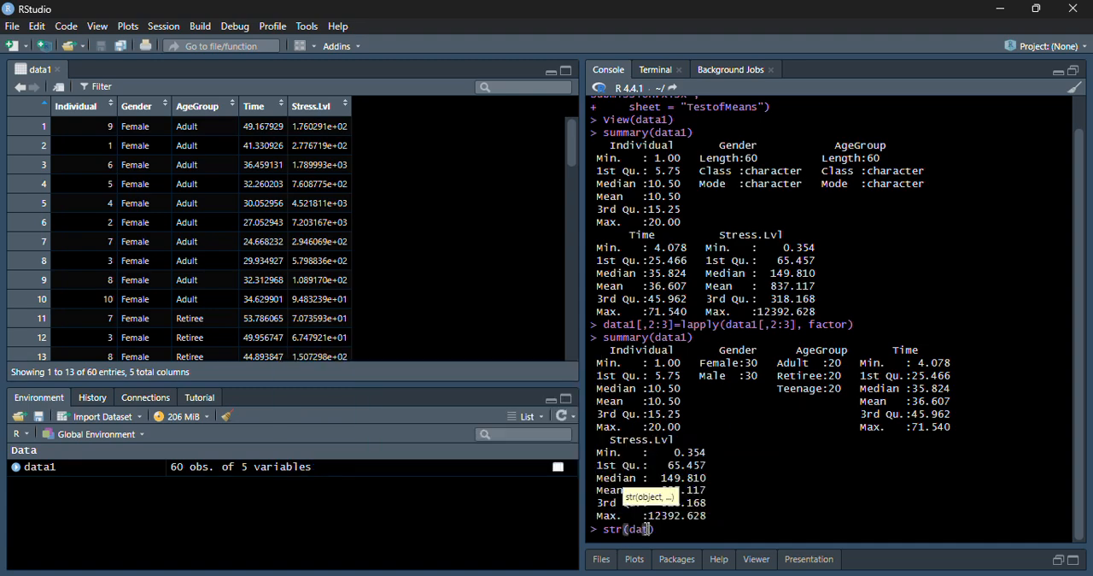
key("Return")
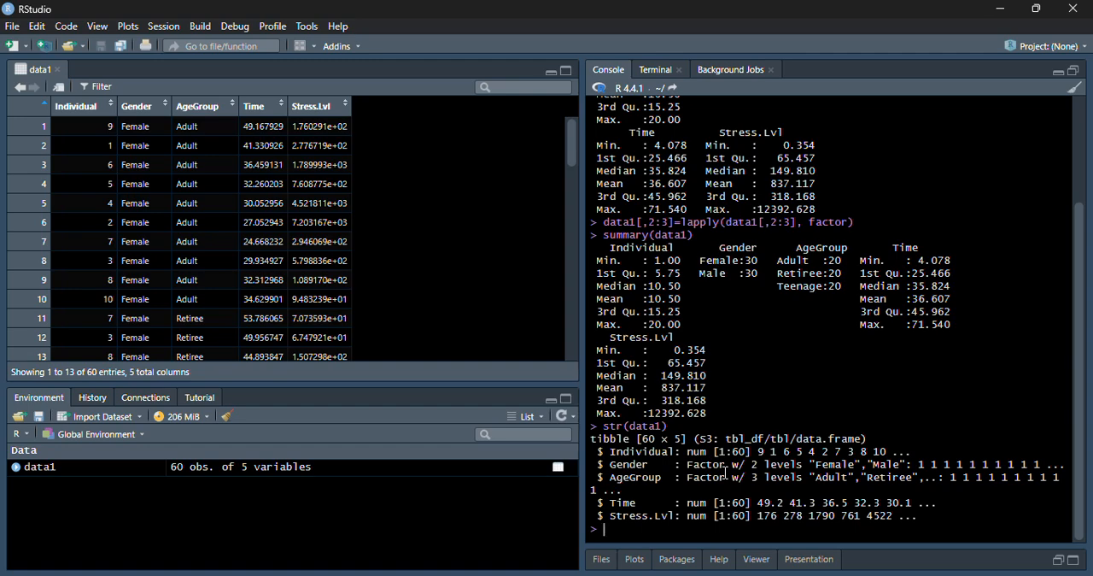
Step: Widen the console pane and produce a detailed data summary with skimr::skim(data1)
type("skimr::")
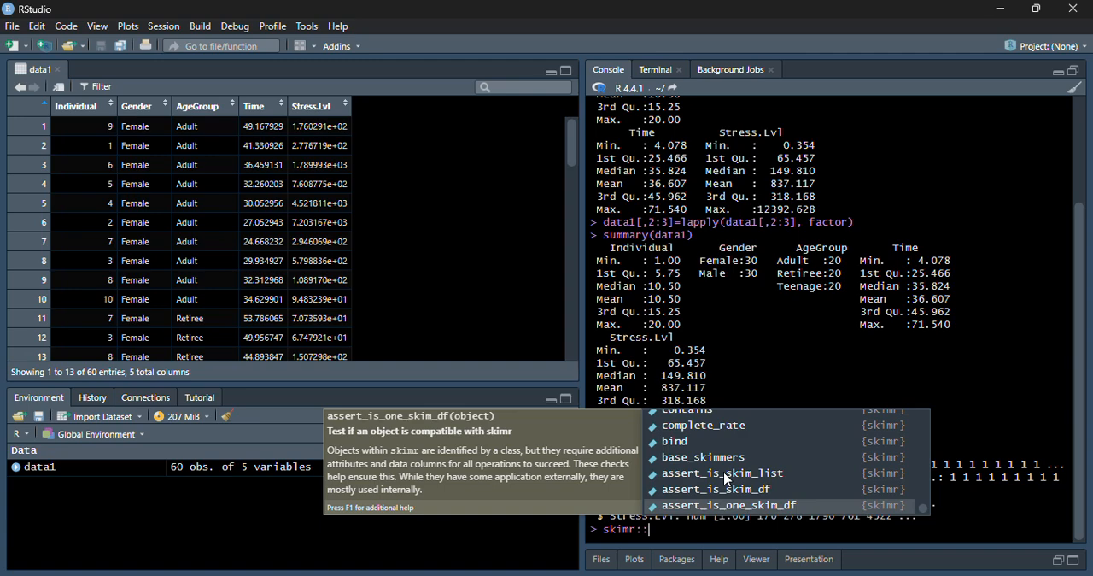
type("skim")
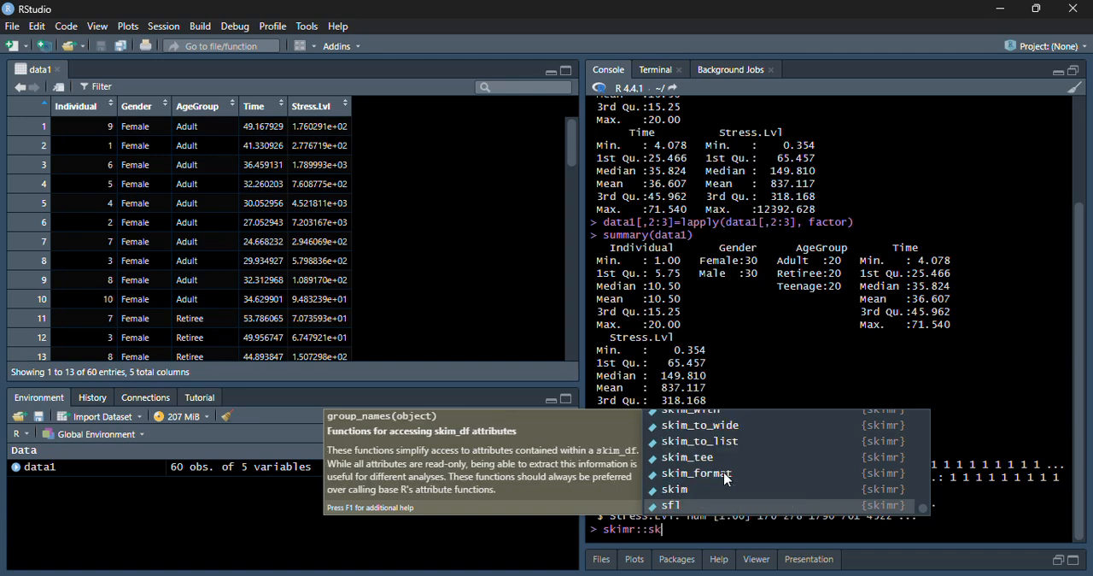
type("(data1)")
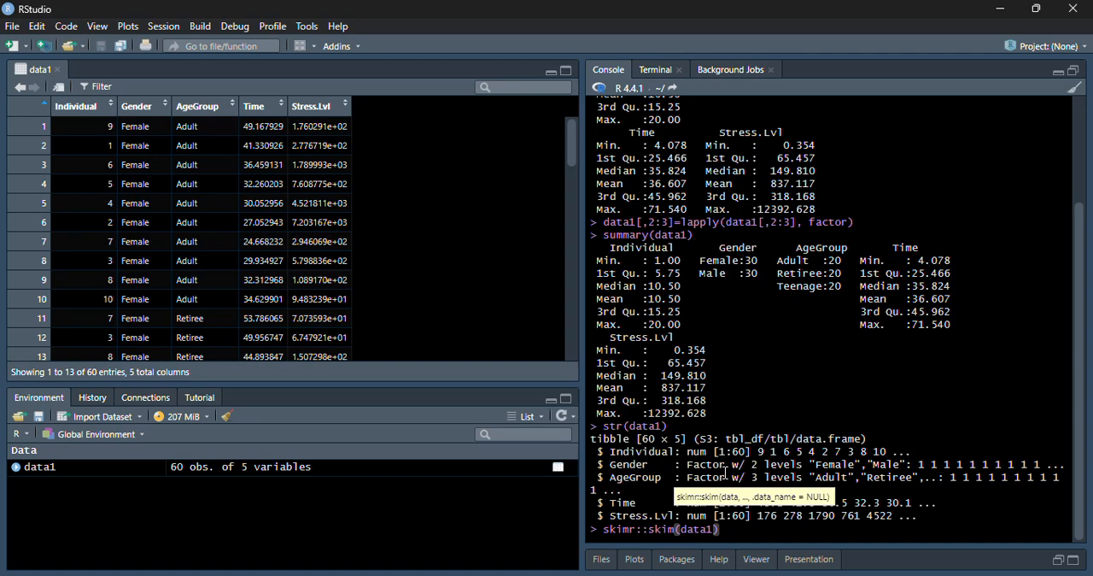
left_click_drag(582, 334, 386, 329)
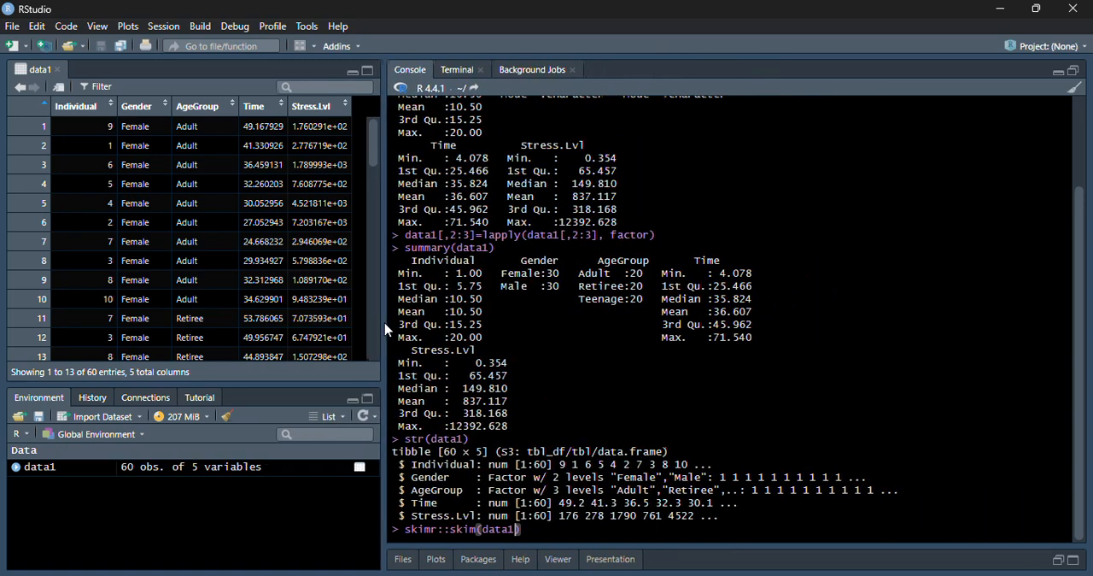
key("Return")
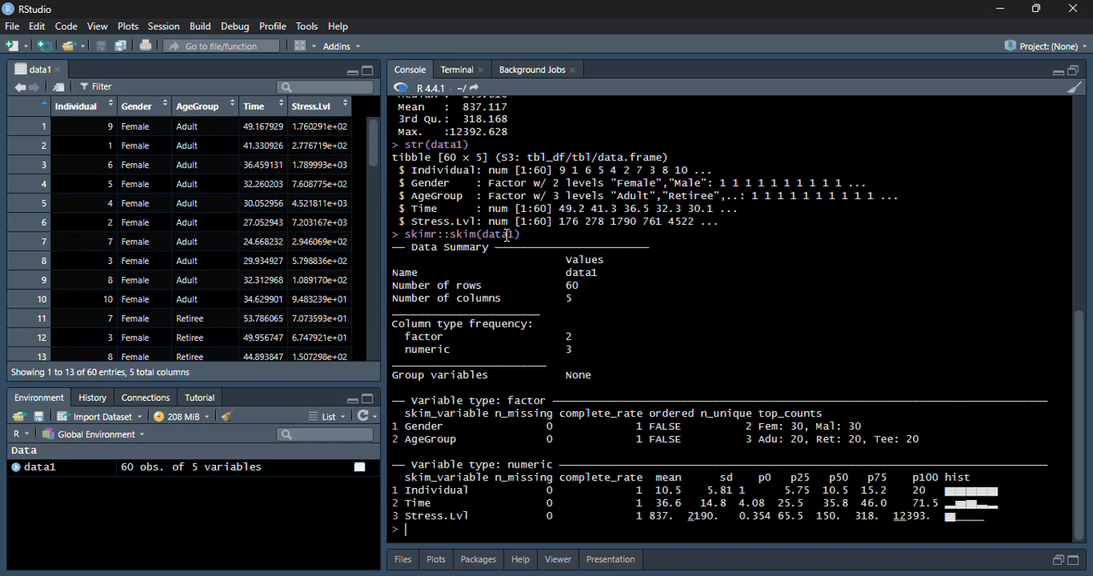
left_click_drag(452, 233, 525, 232)
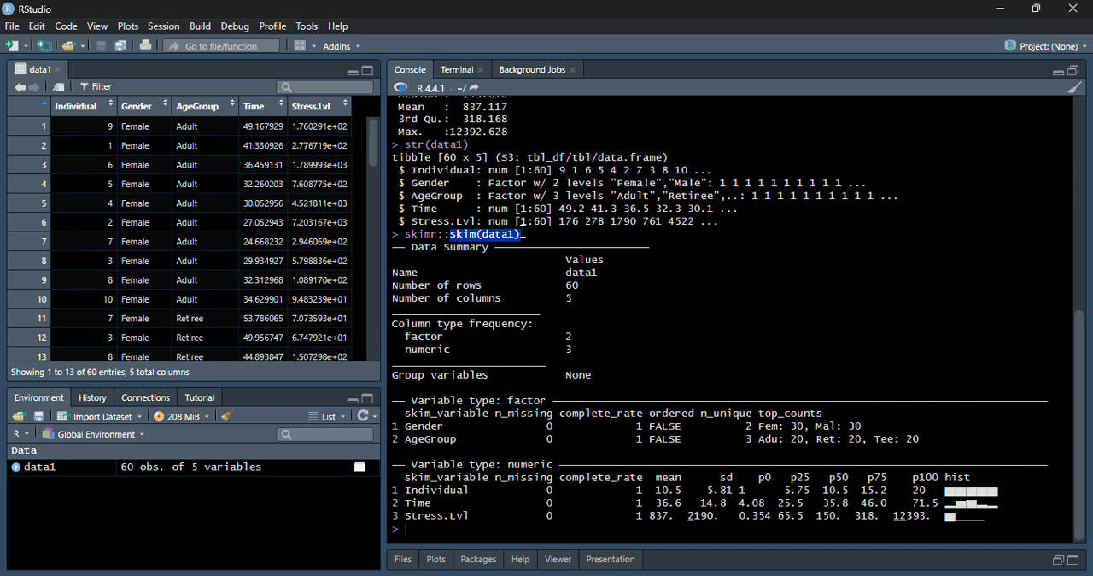
left_click(688, 267)
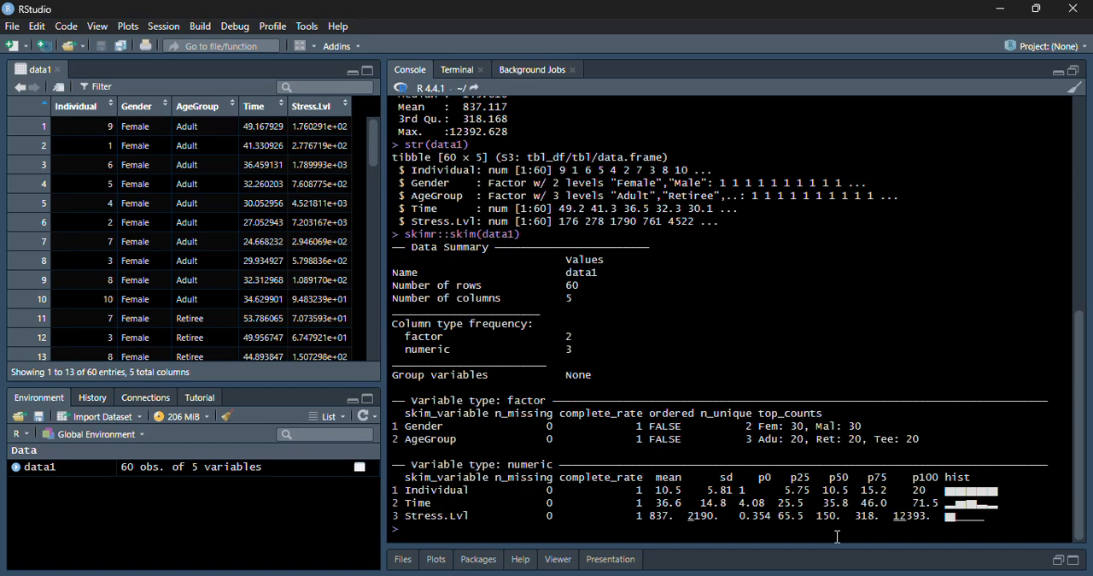
Step: Run a Shapiro-Wilk normality test on the Time variable with shapiro.test(data1$Time)
type("shap")
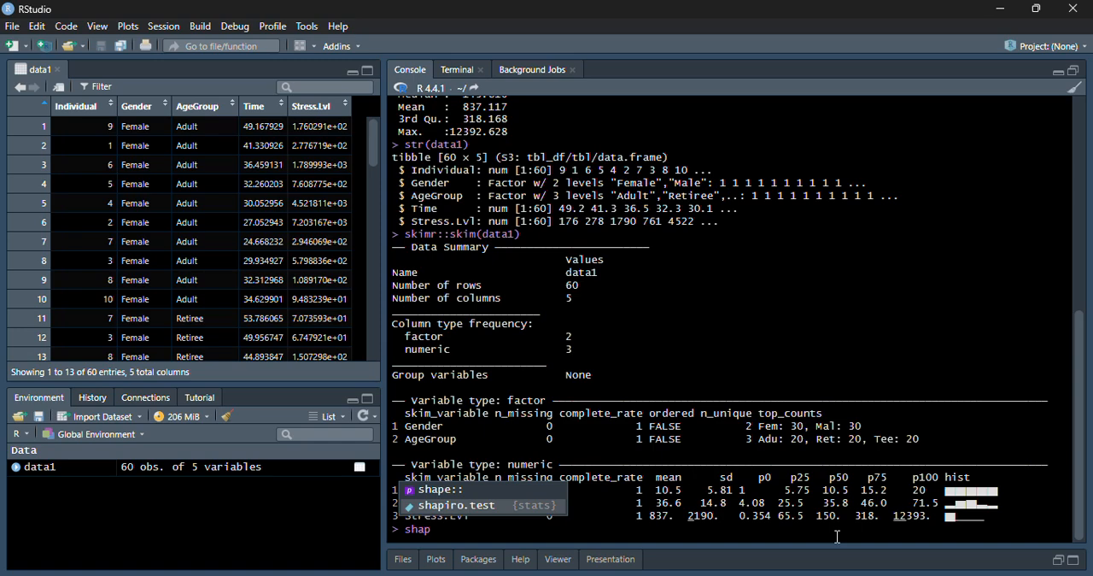
key("Tab")
type("data1")
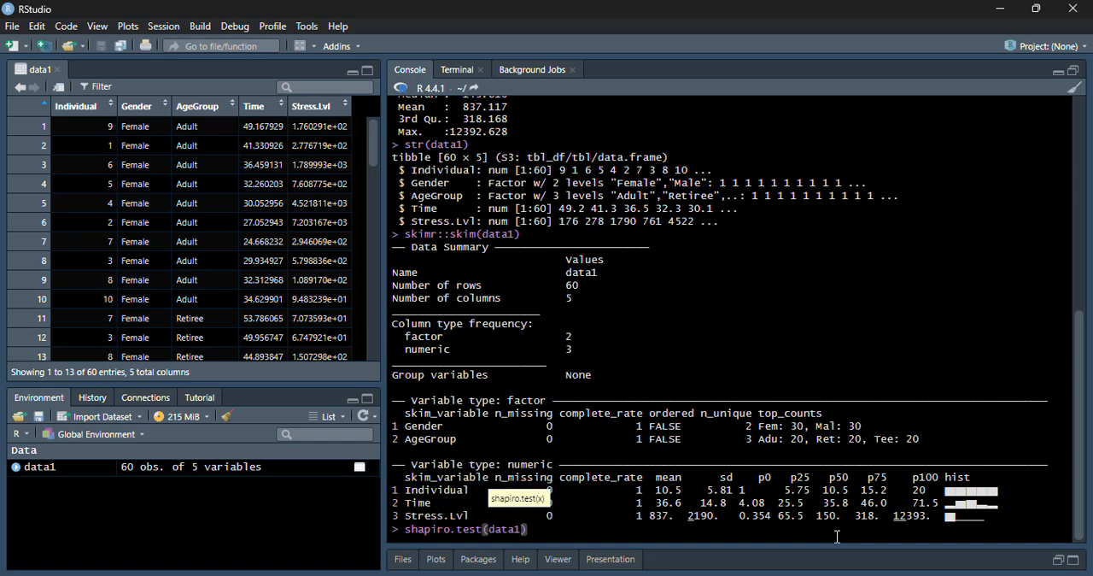
type("$")
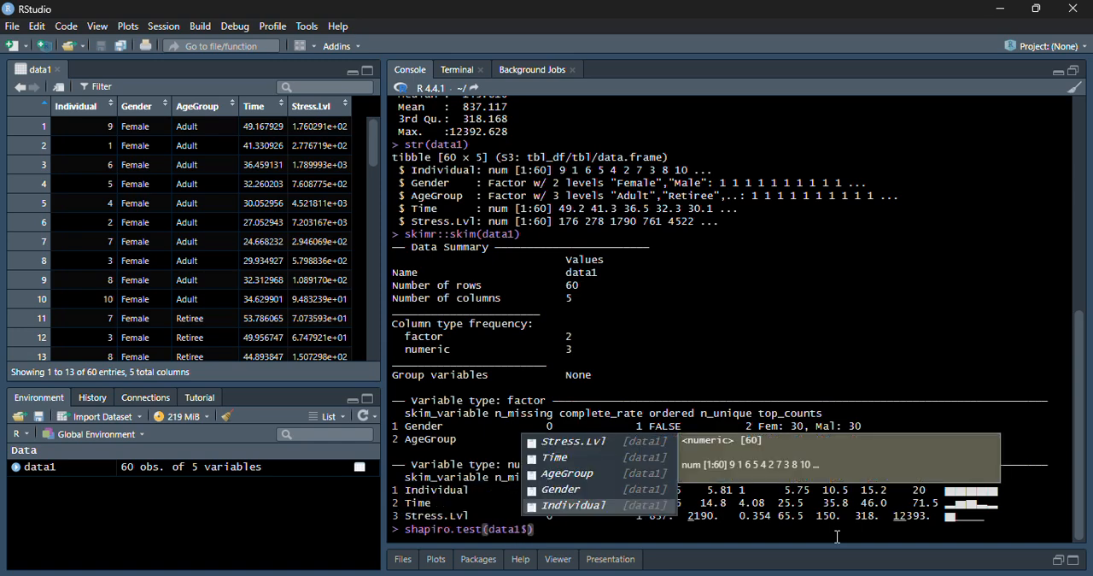
key("Up")
key("Up")
key("Up")
key("Return")
key("Return")
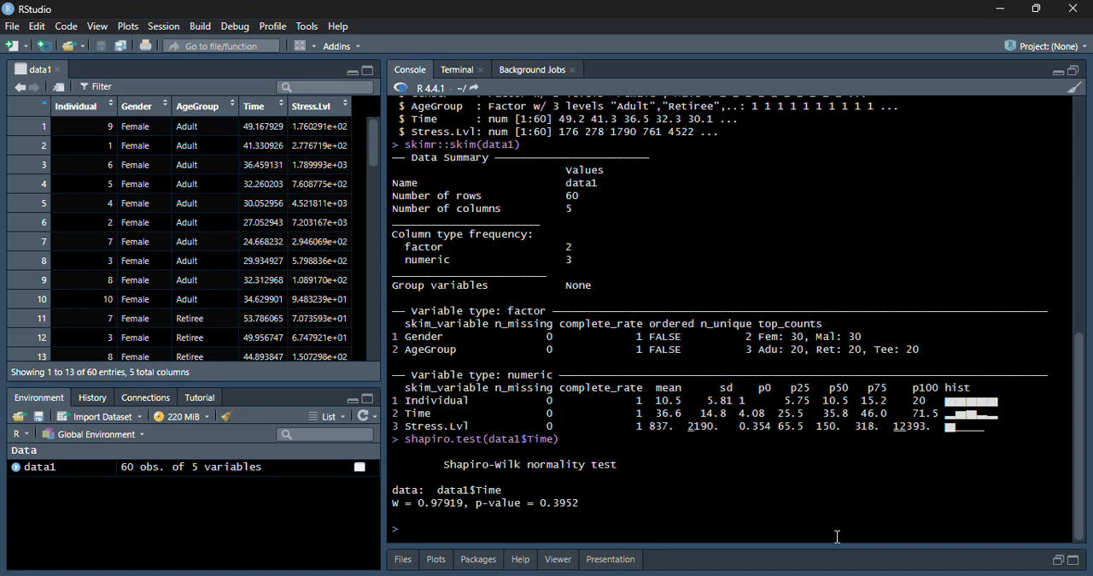
Step: Run a Shapiro-Wilk normality test on the stress level variable with shapiro.test(data1$Stress.Lvl)
key("Up")
key("Left")
key("BackSpace")
key("BackSpace")
key("BackSpace")
key("BackSpace")
type("stress")
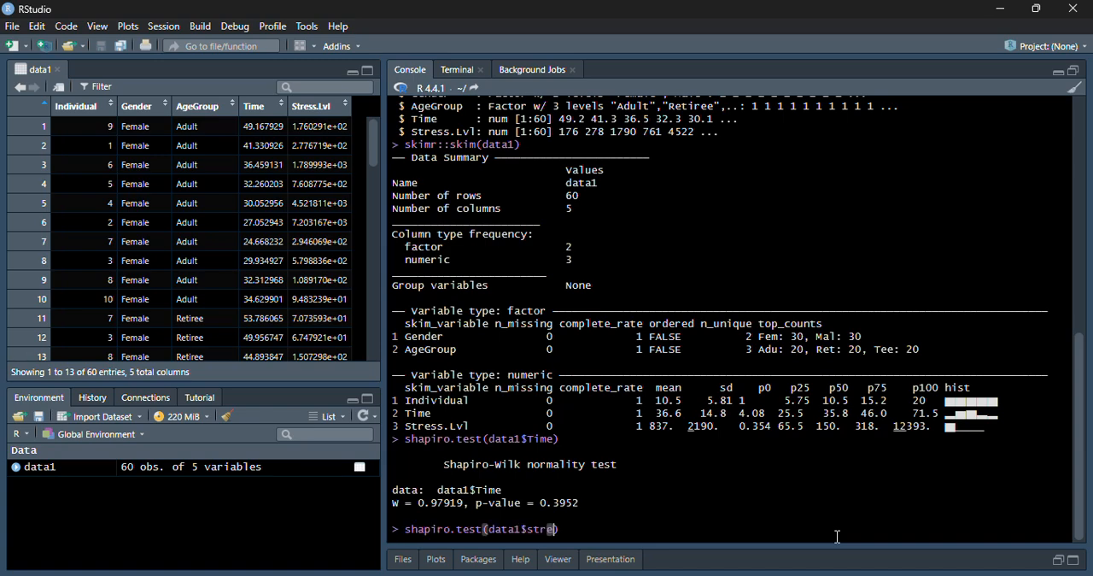
key("Tab")
key("Return")
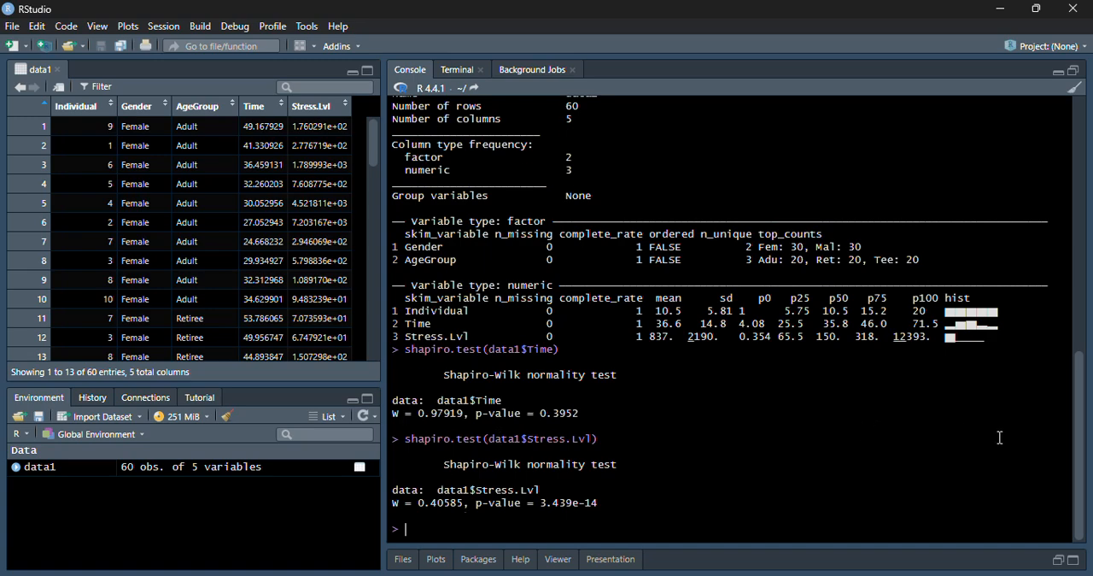
Step: Review the earlier console output of summary(data1), str(data1) and skimr::skim(data1), highlighting each command
scroll(1005, 436, "up", 10)
scroll(1004, 436, "up", 3)
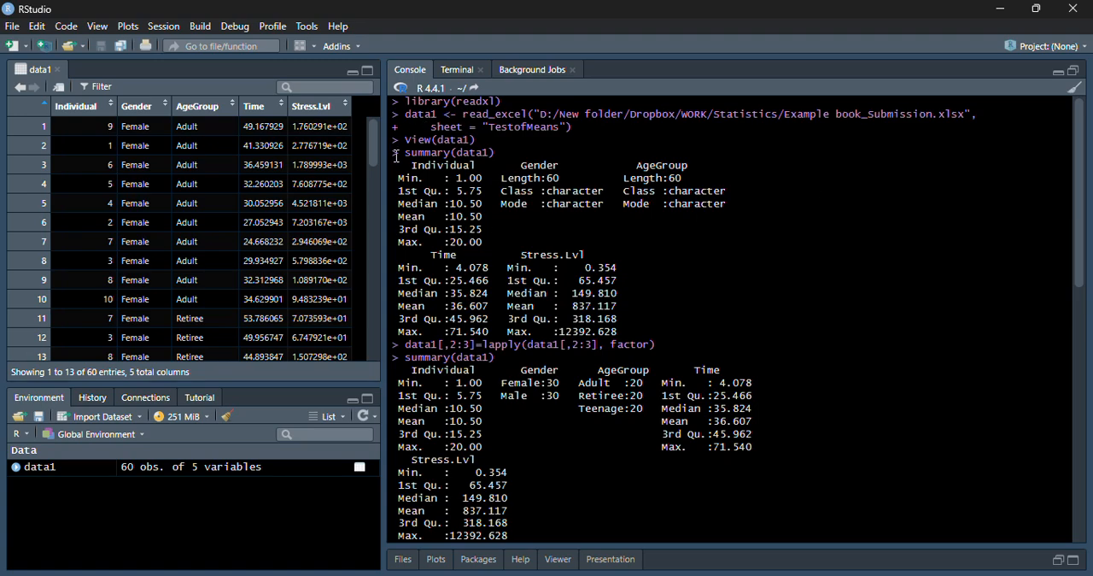
left_click_drag(407, 153, 512, 153)
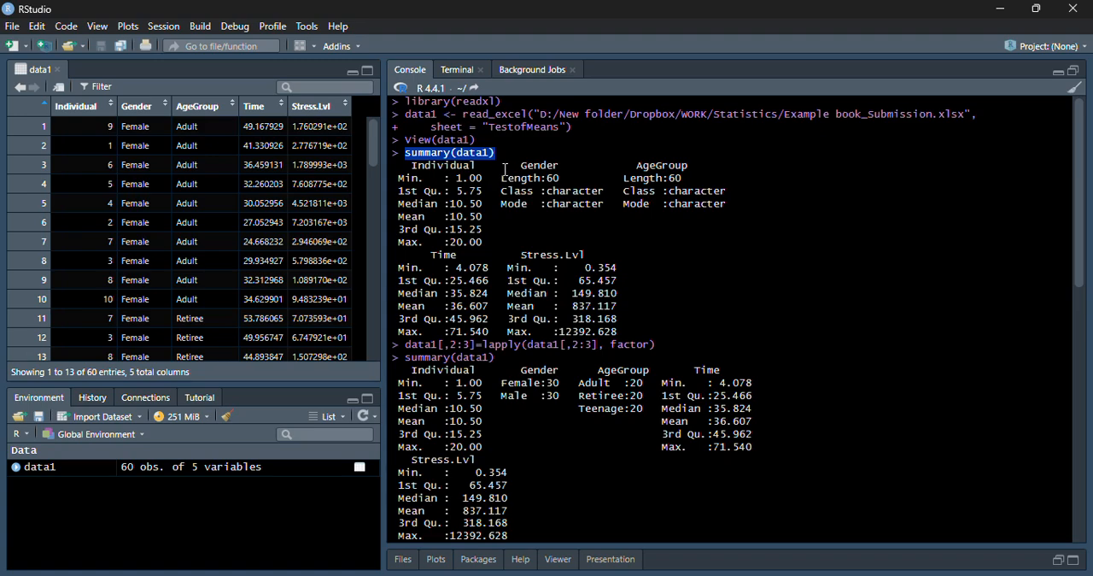
type("str(data1)")
key("Return")
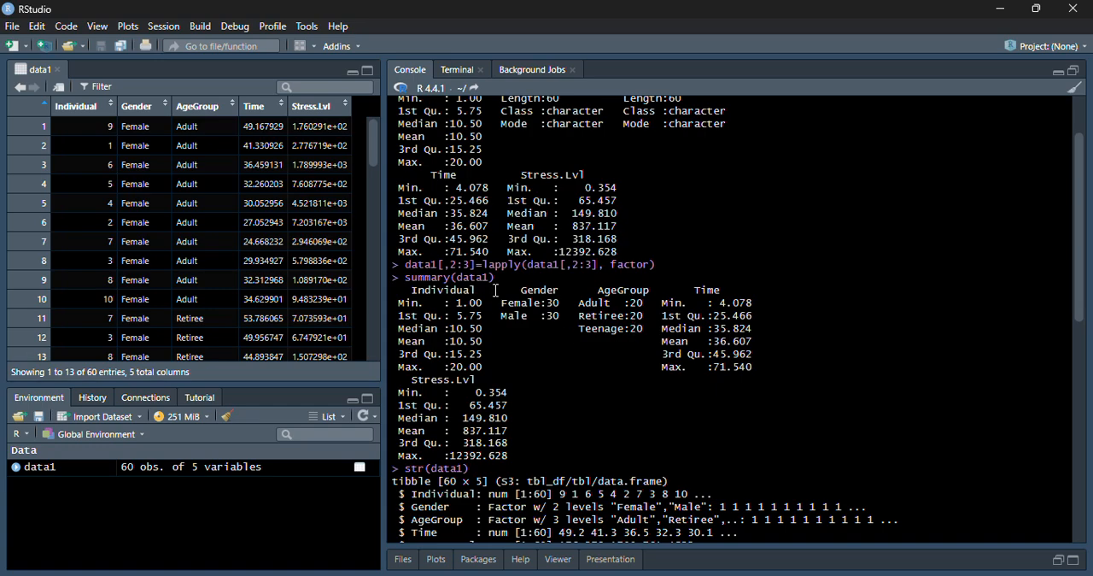
type("skimr::skim(data1)")
key("Return")
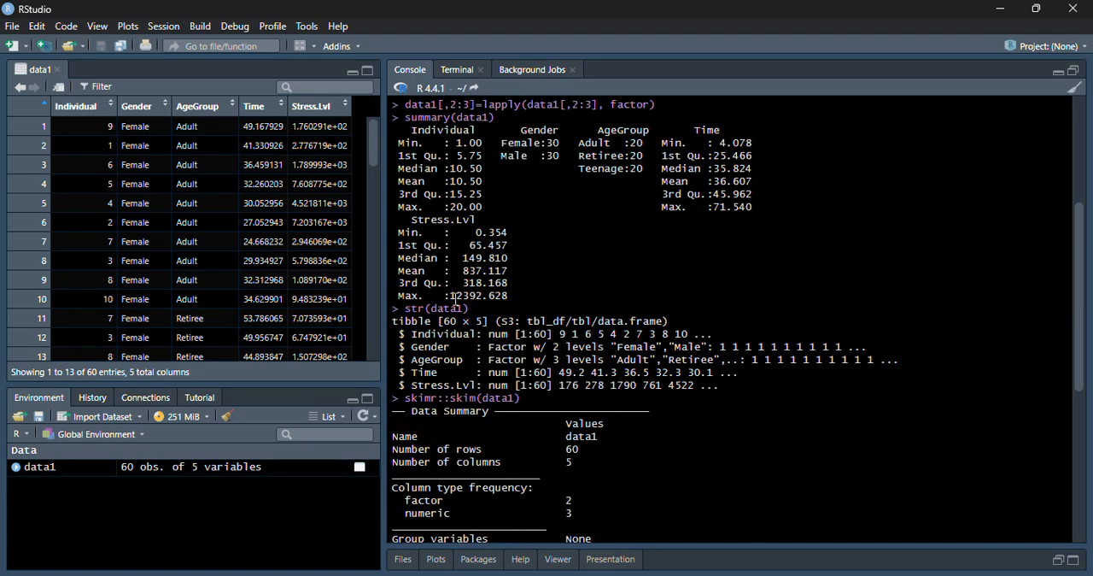
left_click_drag(399, 309, 465, 309)
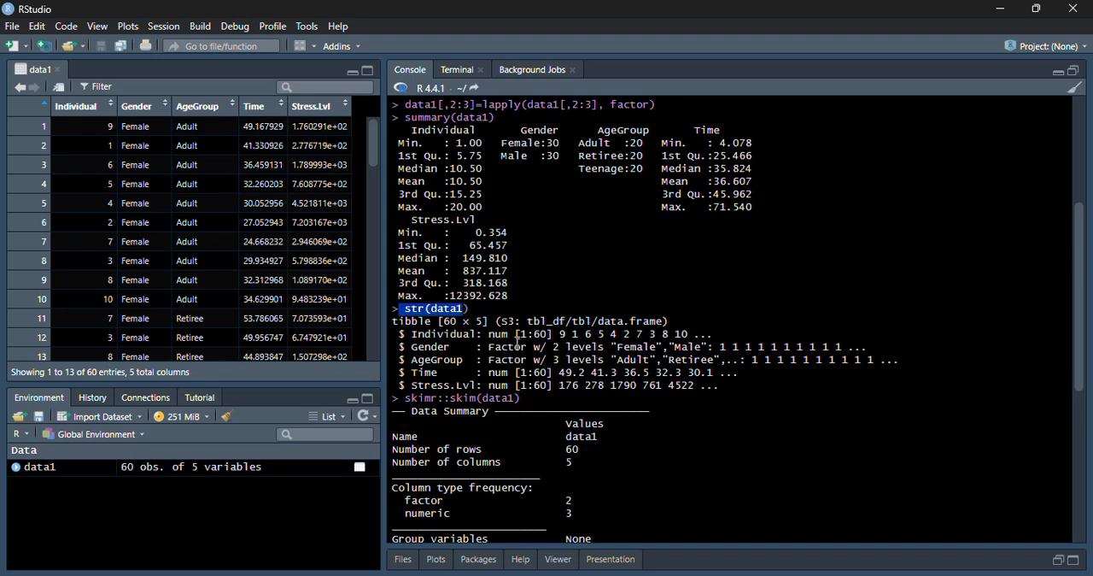
left_click_drag(404, 399, 521, 403)
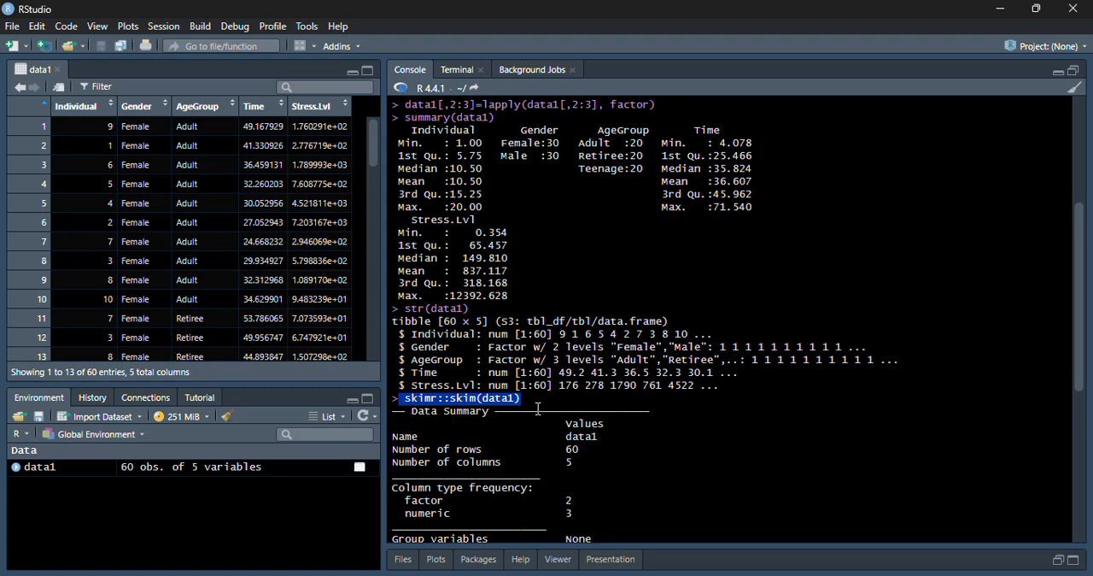
scroll(884, 193, "down", 5)
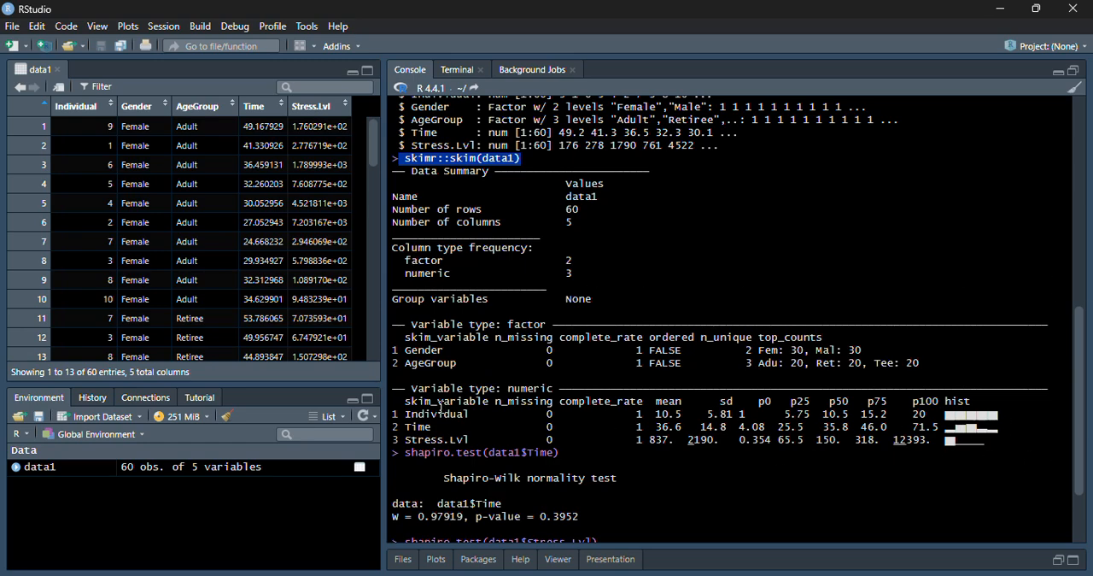
Step: Examine the Shapiro-Wilk test output for the Time variable, highlighting its command and p-value
key("Return")
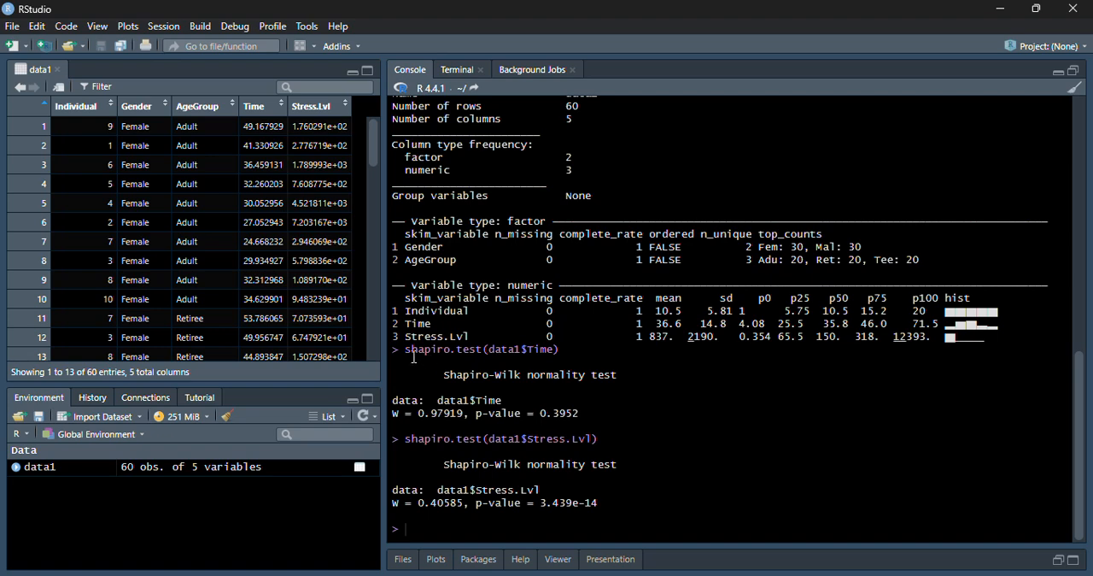
left_click_drag(406, 351, 536, 367)
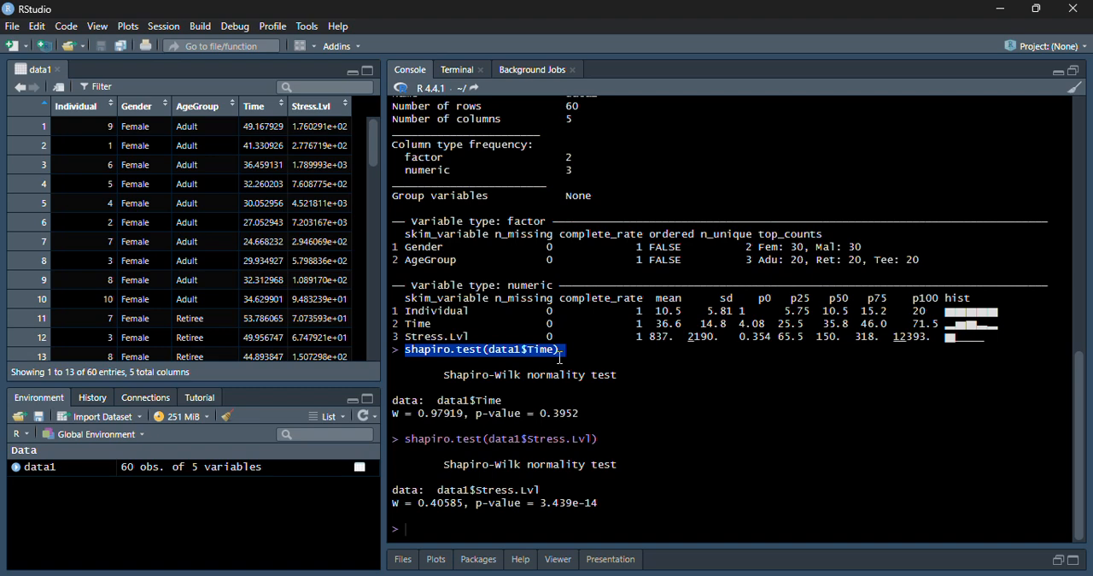
left_click(602, 362)
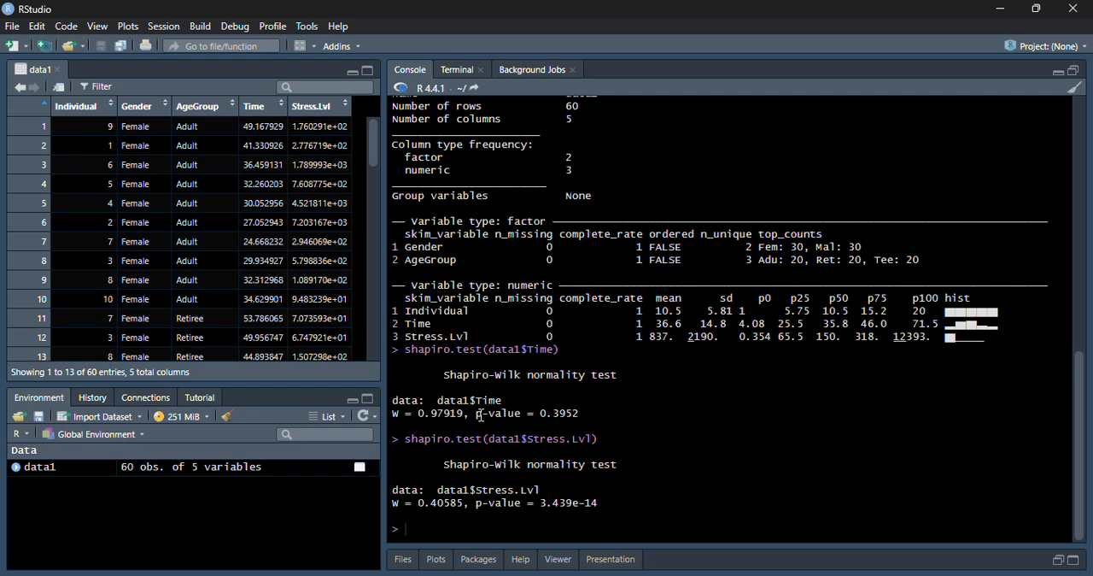
left_click_drag(477, 415, 599, 419)
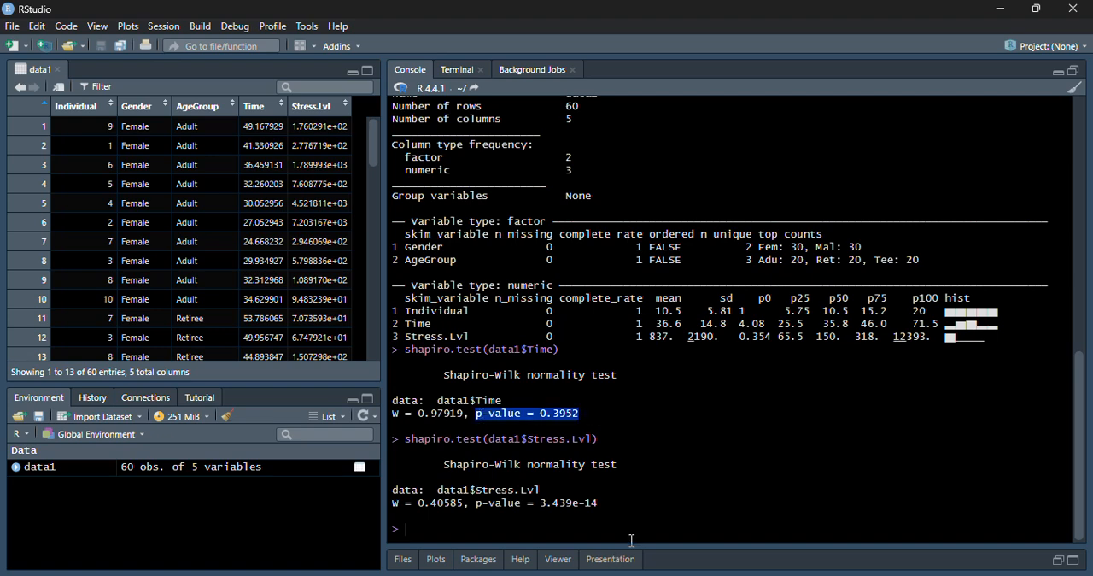